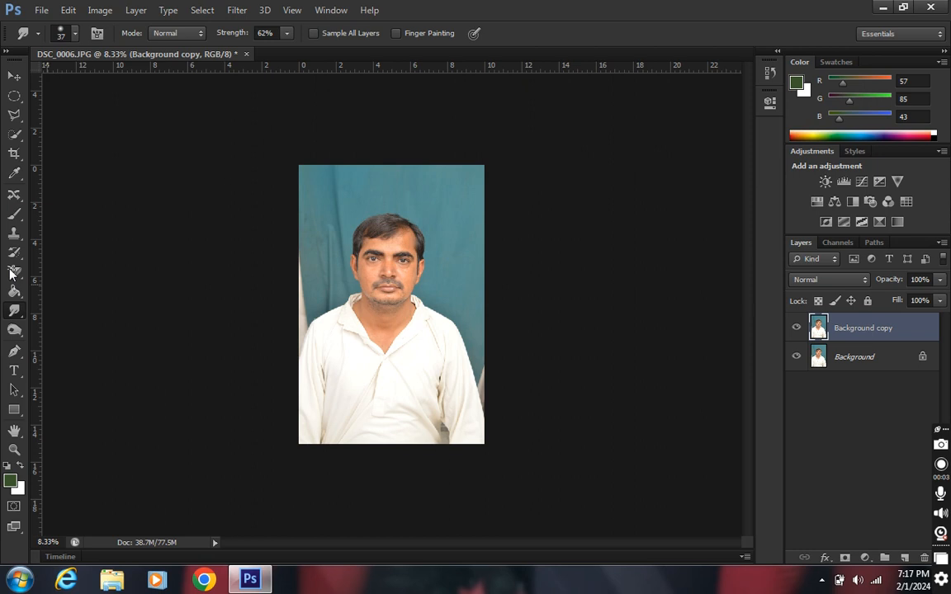
Try to erase the backdrop beside the man's head with the Eraser at 662 px, and undo the stroke
click(13, 273)
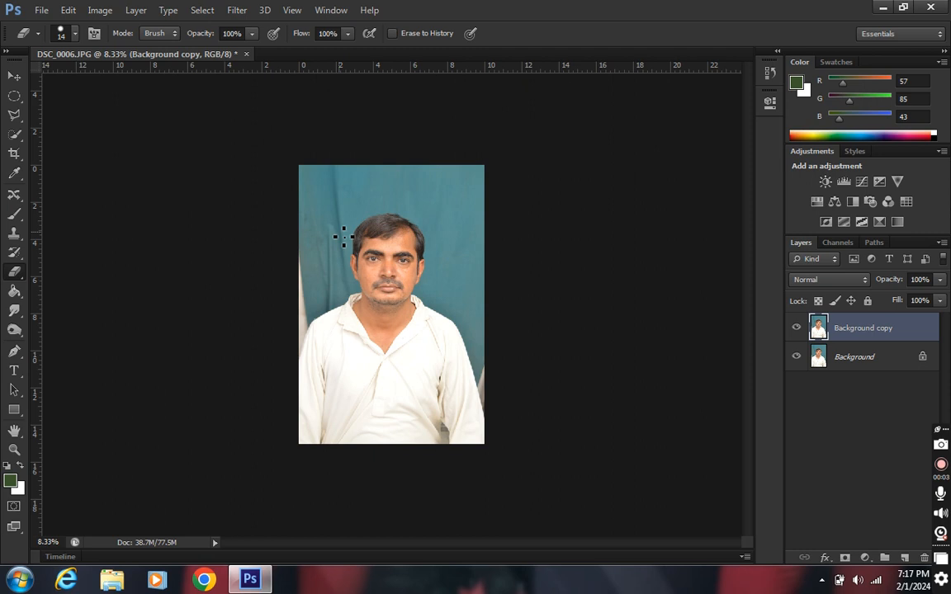
alt+drag(345, 235, 361, 238)
drag(328, 250, 353, 215)
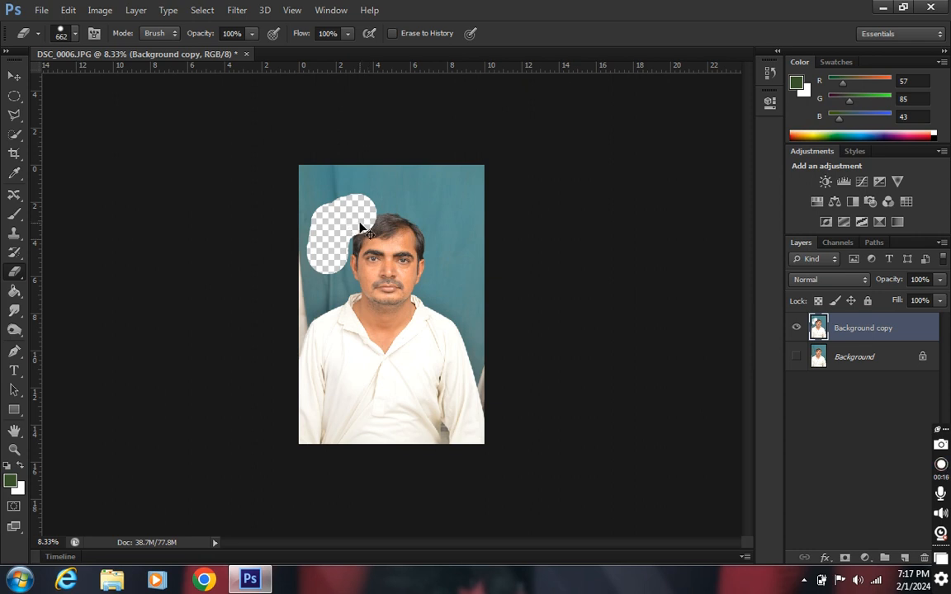
key(ctrl+z)
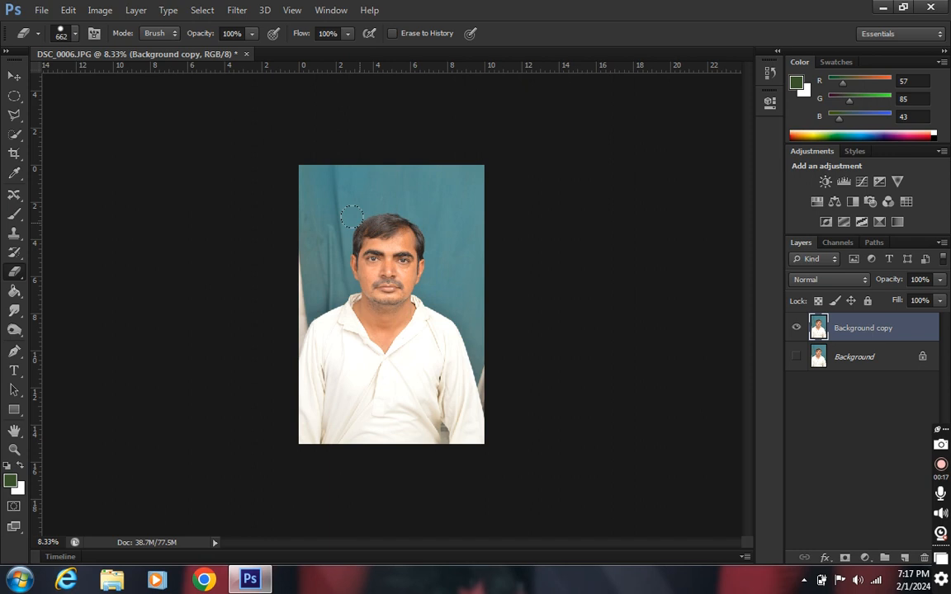
Add a layer mask to the Background copy layer and undo the stray Threshold adjustment
click(844, 559)
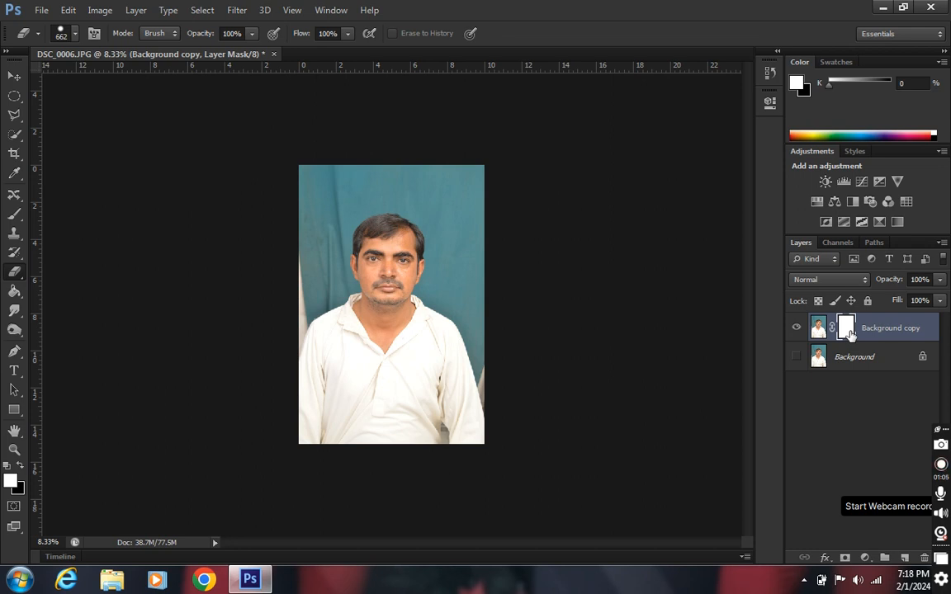
click(15, 483)
click(685, 237)
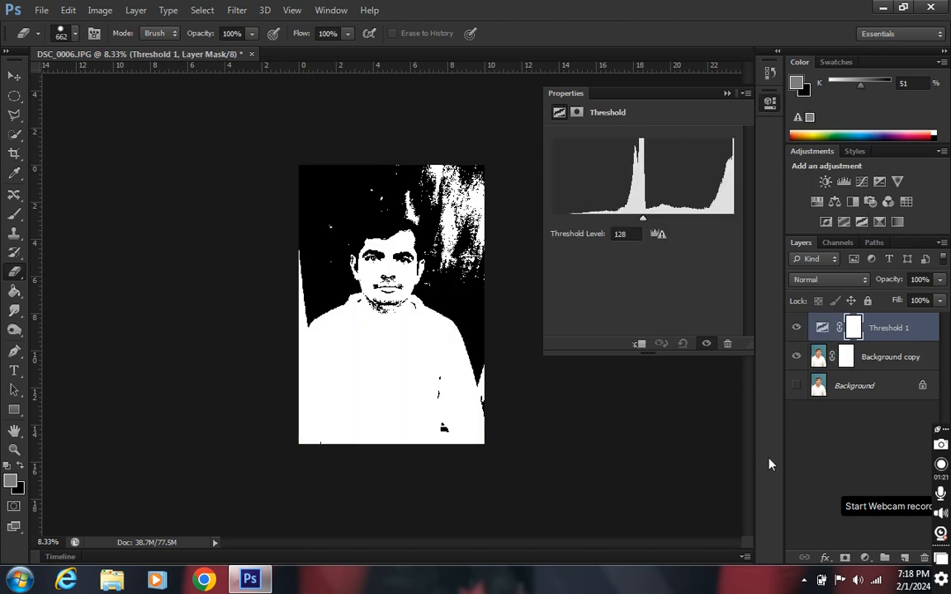
key(ctrl+z)
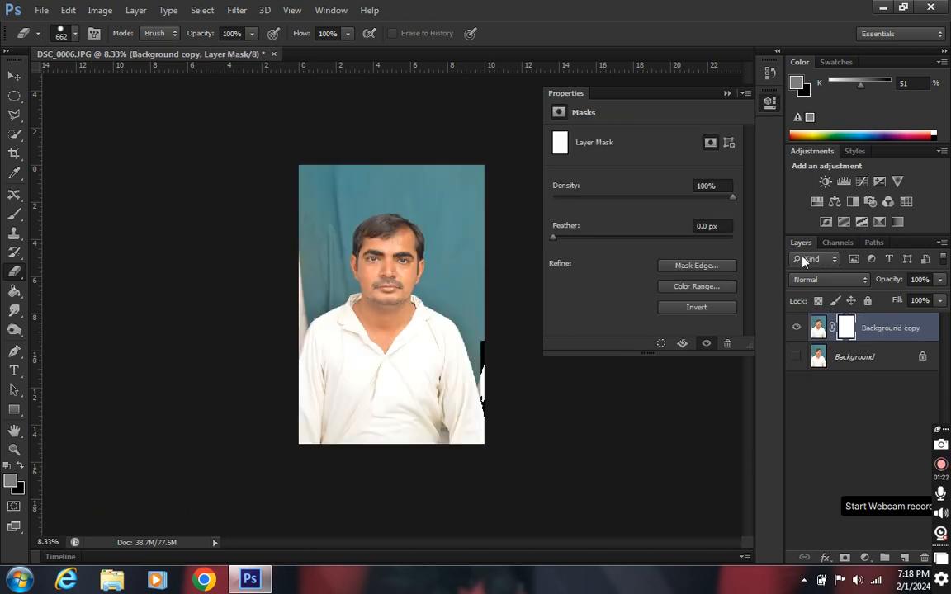
click(726, 94)
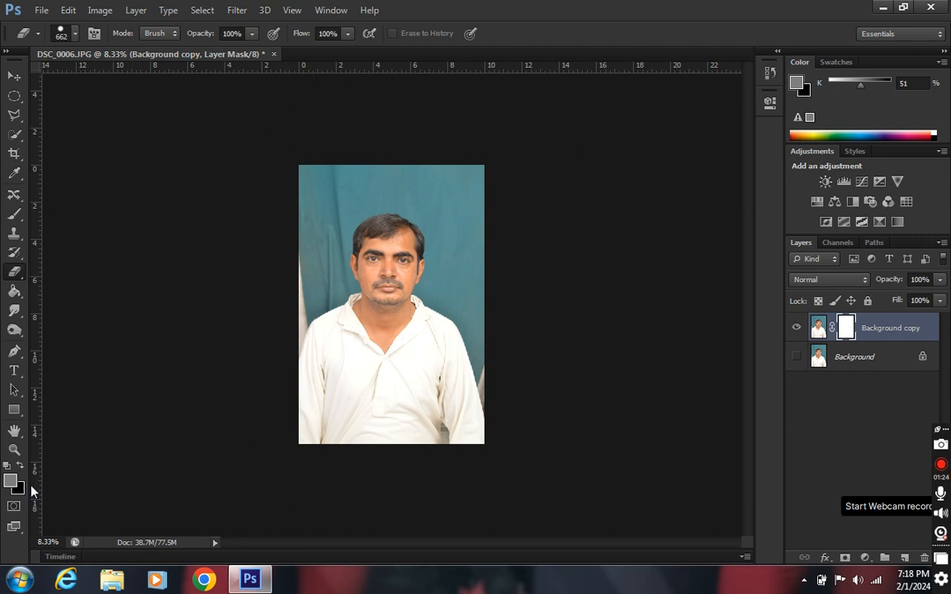
Reset the mask colours to default and swap foreground and background repeatedly, ending with white in front
key(d)
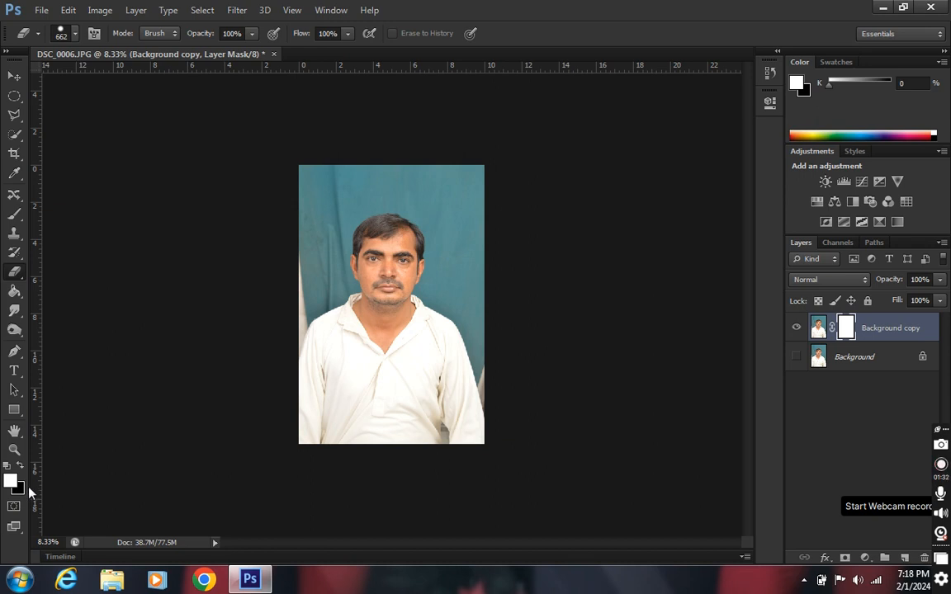
key(x)
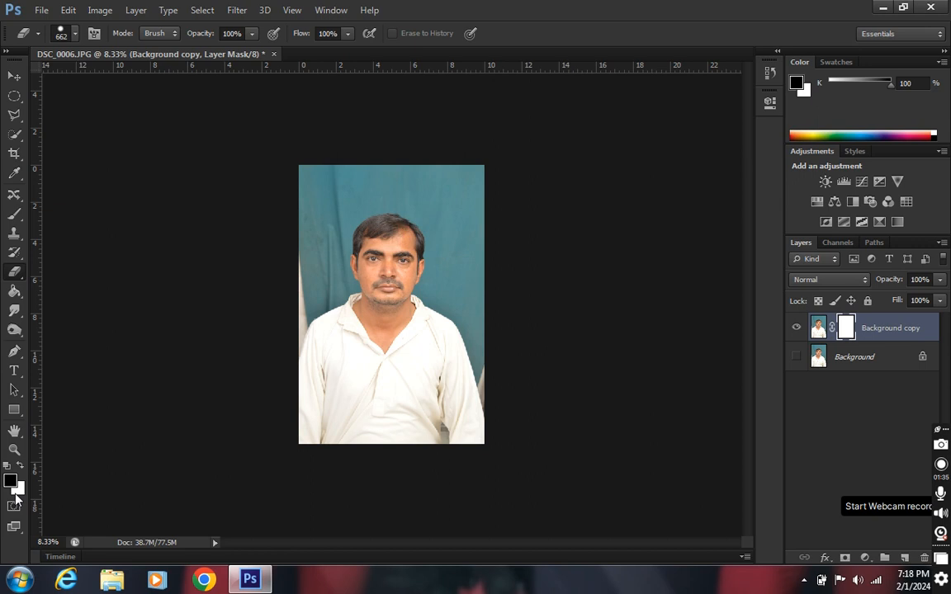
key(x)
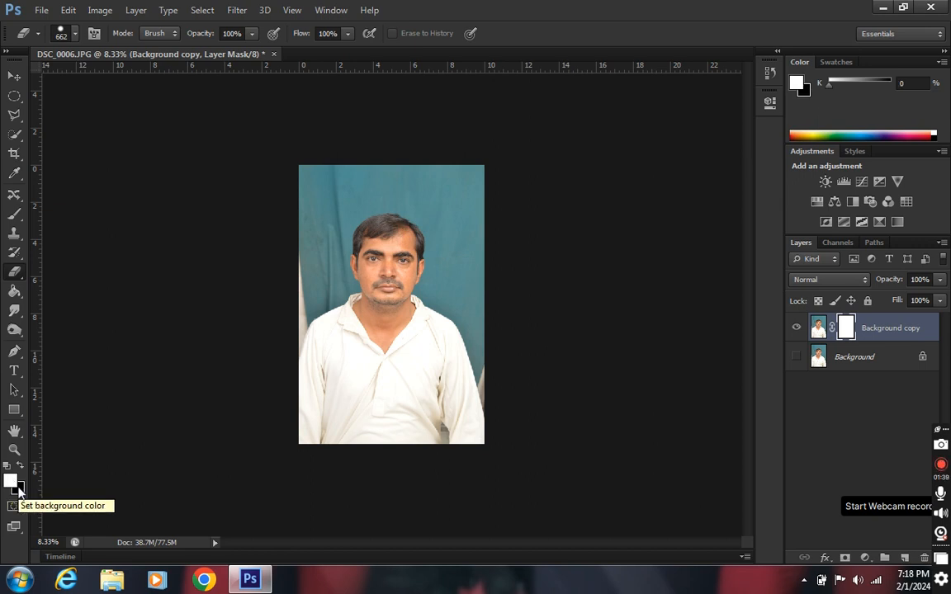
key(x)
key(x)
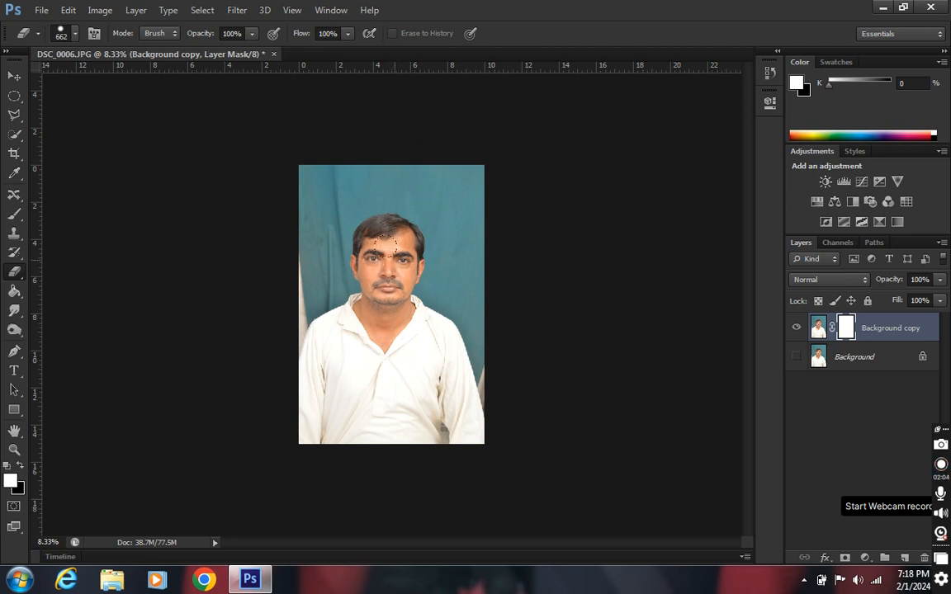
Hide the face by painting black on the Background copy mask with the Brush at 384 px
click(14, 213)
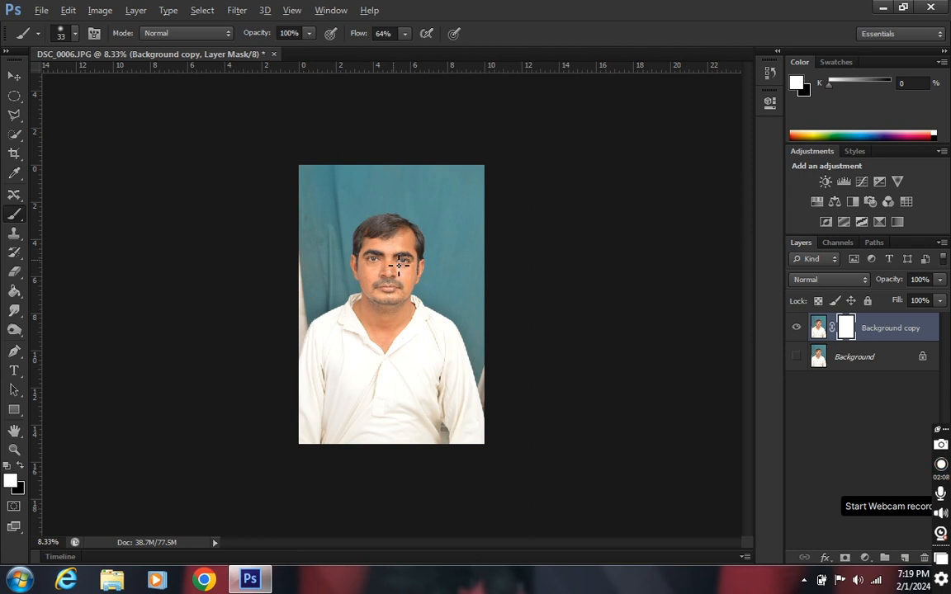
mouse_move(399, 264)
mouse_down()
mouse_move(424, 295)
mouse_move(505, 260)
mouse_move(431, 280)
mouse_move(446, 283)
mouse_up()
click(20, 467)
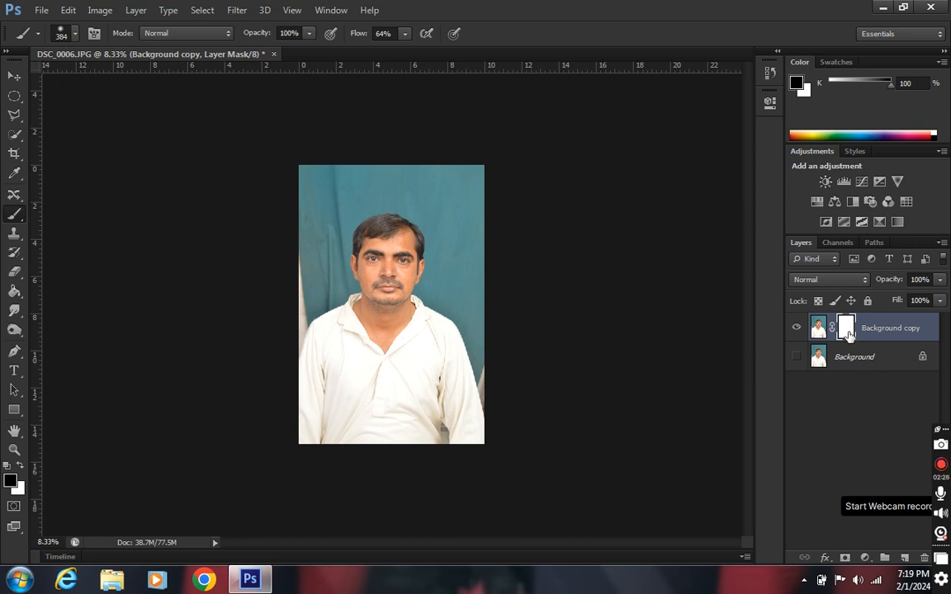
mouse_move(399, 250)
mouse_down()
mouse_move(355, 239)
mouse_move(431, 239)
mouse_move(400, 289)
mouse_move(373, 255)
mouse_move(384, 287)
mouse_move(398, 281)
mouse_move(384, 249)
mouse_up()
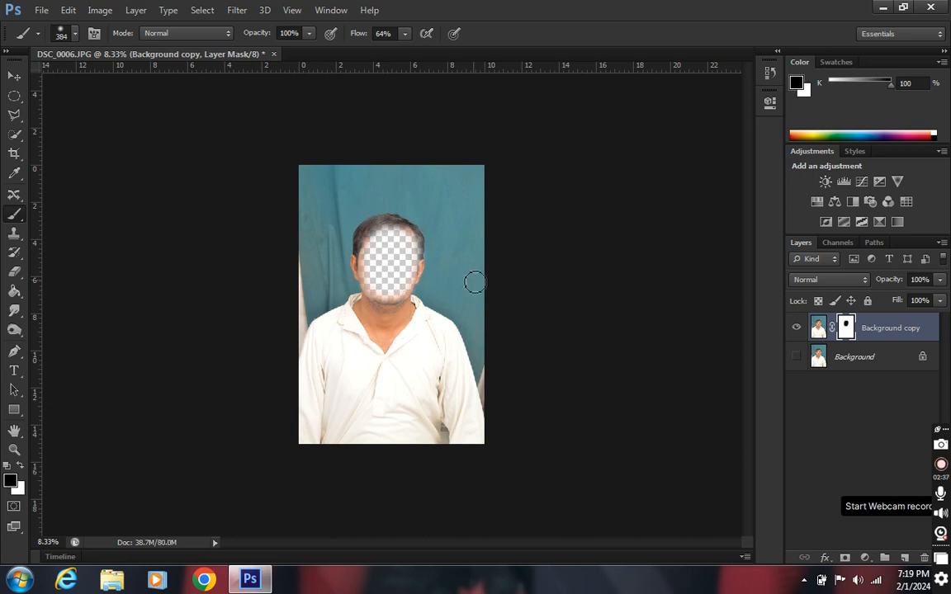
Paint the face back in with white on the mask, and try inverting the mask
click(20, 467)
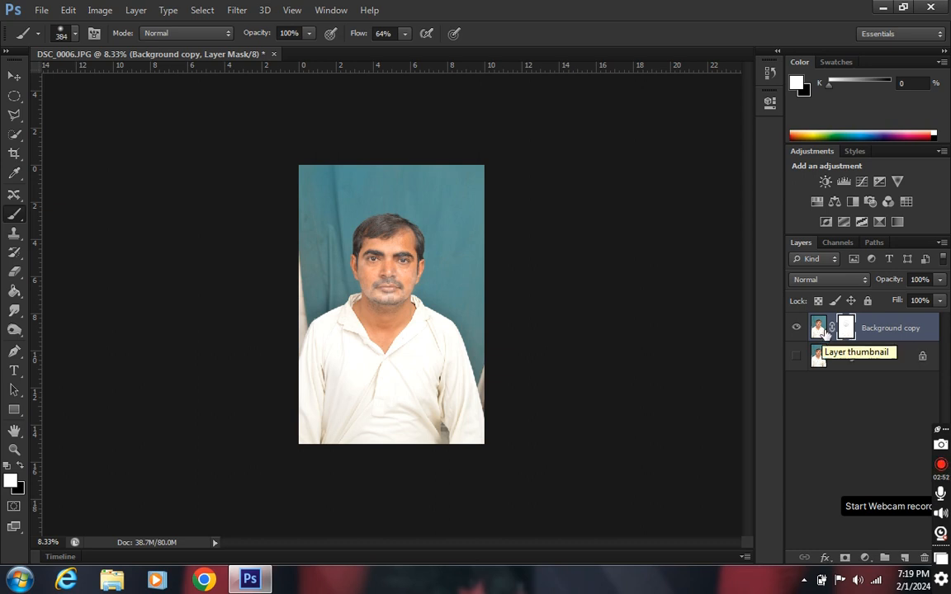
key(ctrl+i)
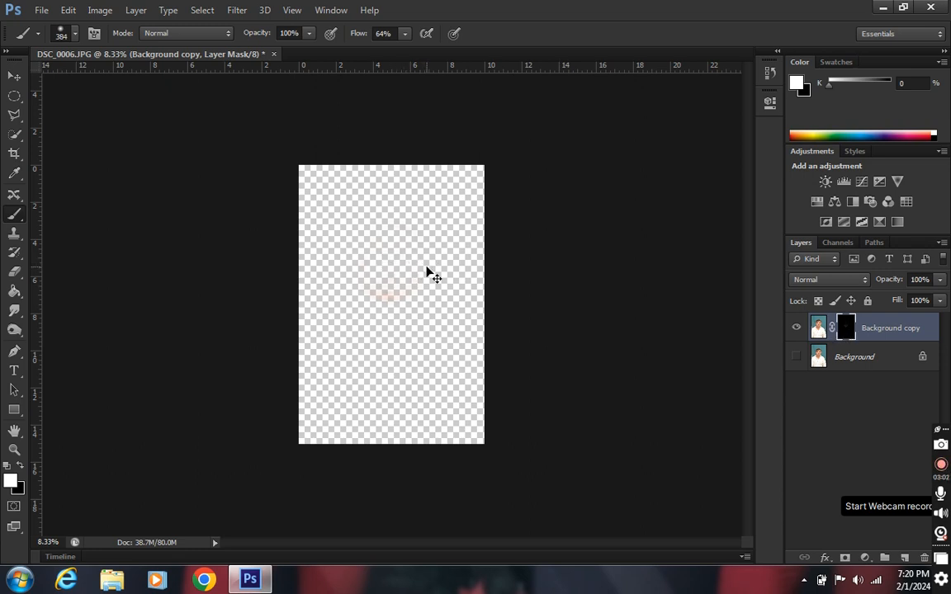
key(ctrl+i)
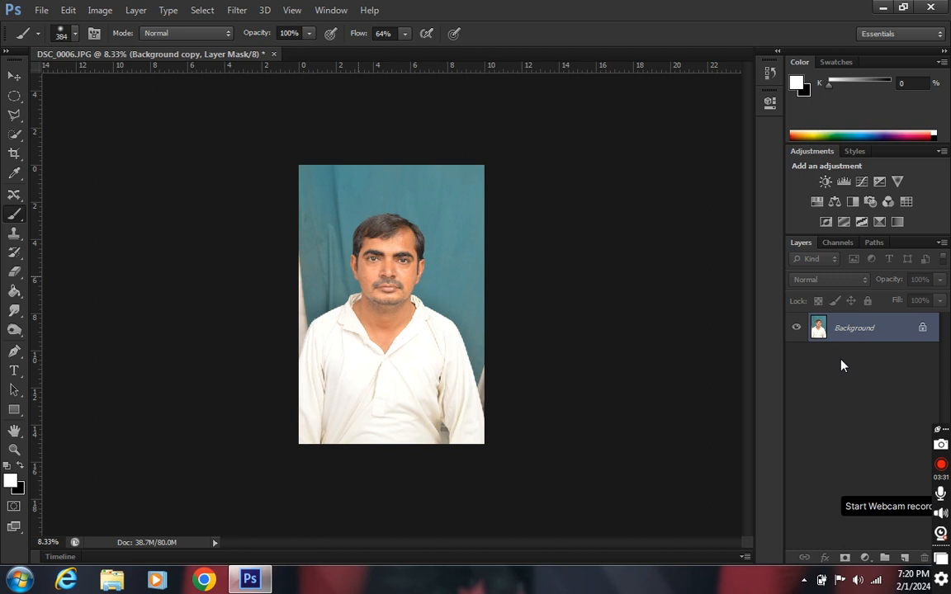
Duplicate the Background layer and reset the colours to default black and white
drag(845, 337, 903, 559)
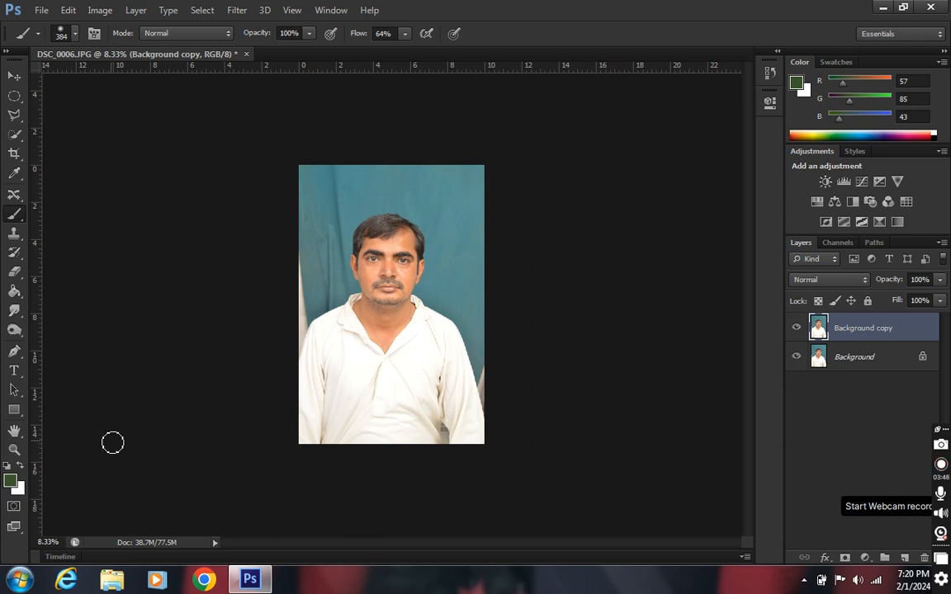
key(d)
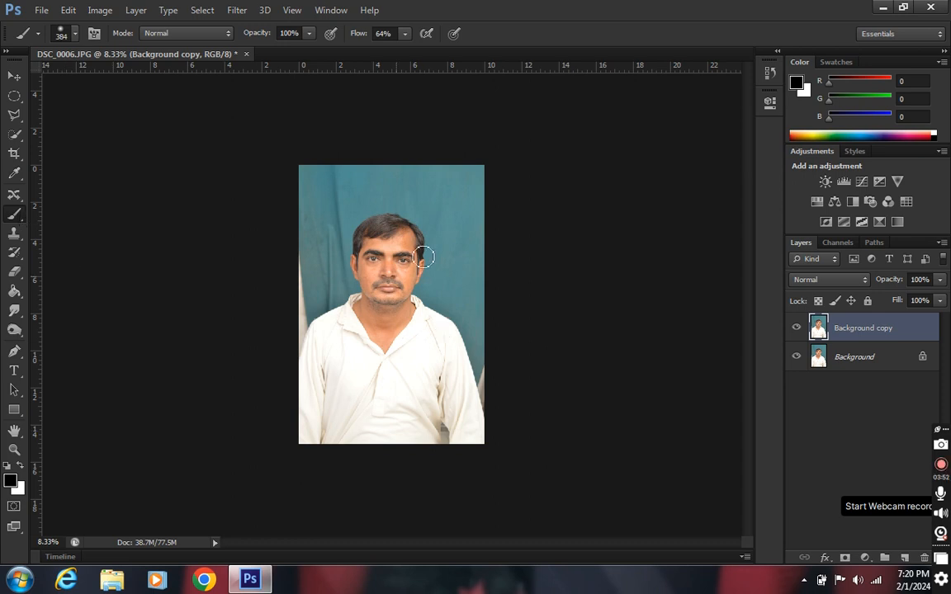
Mask Background copy to an ellipse about 4.16 by 4.96 in around the face, and hide the Background layer
click(14, 96)
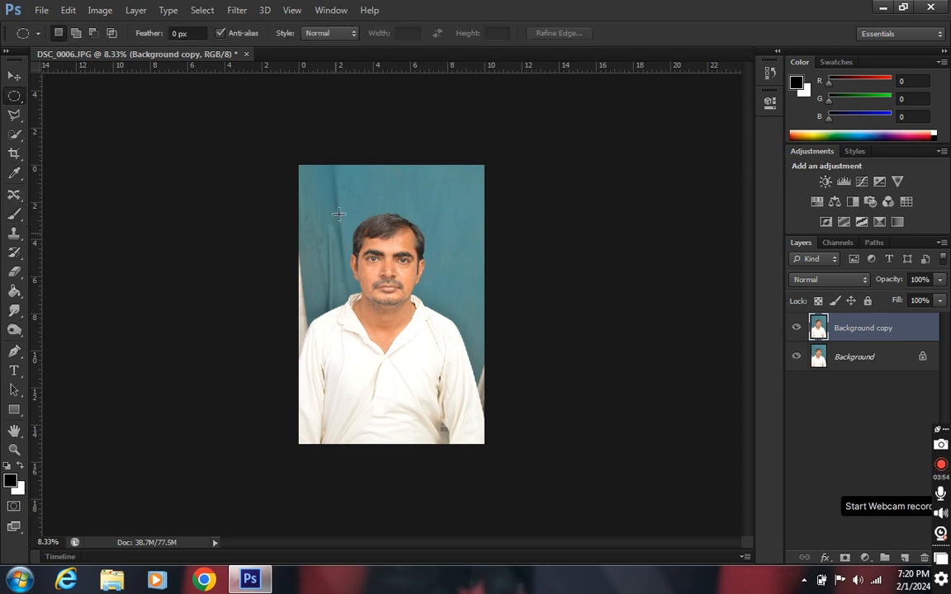
drag(347, 218, 423, 307)
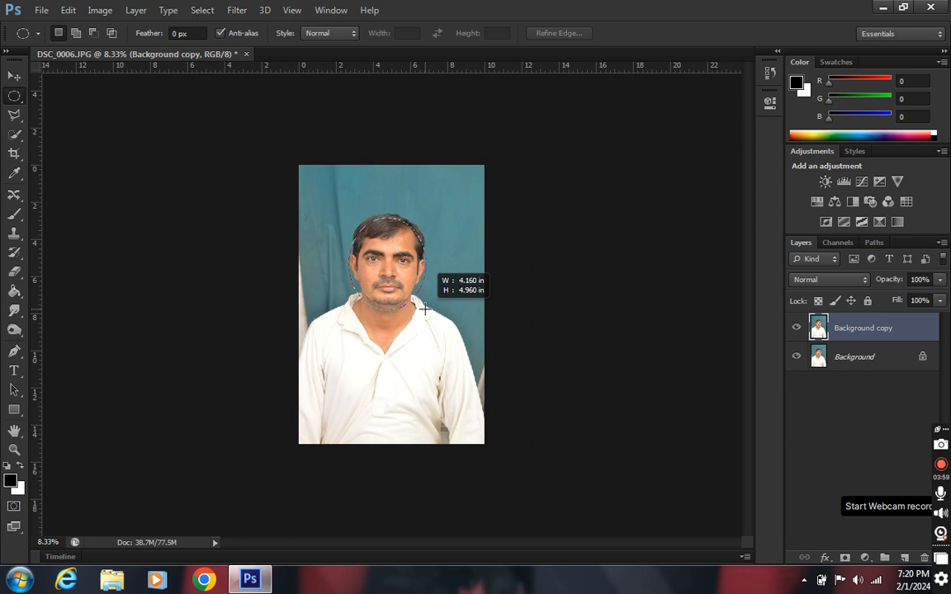
click(839, 559)
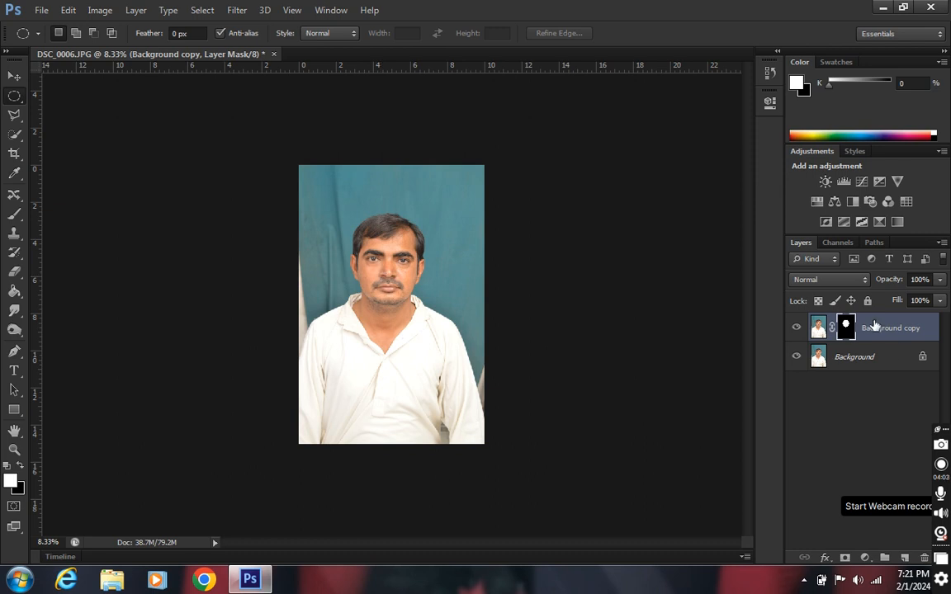
click(796, 358)
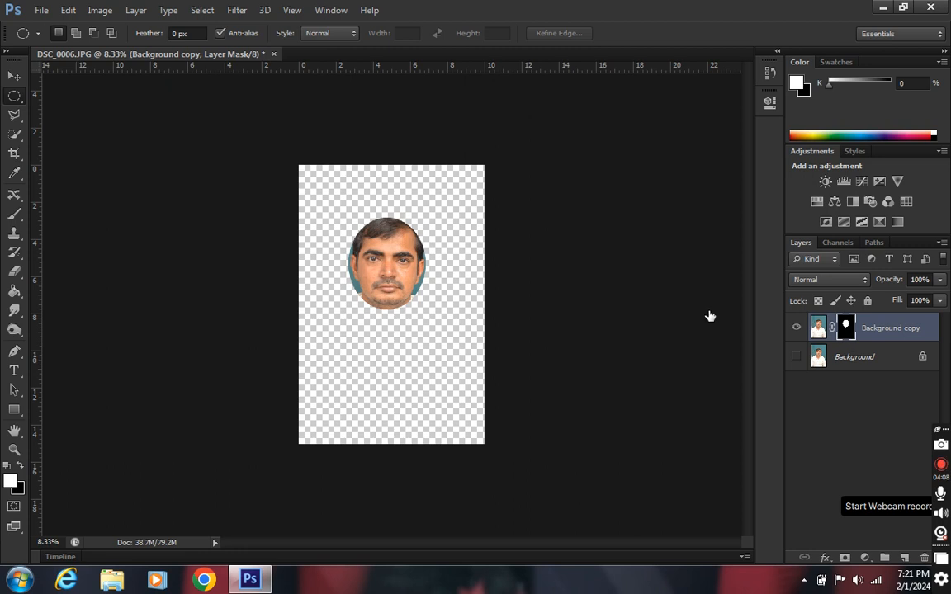
Move the linked layer and mask together a little to the right and down on the canvas
click(14, 76)
drag(402, 271, 424, 284)
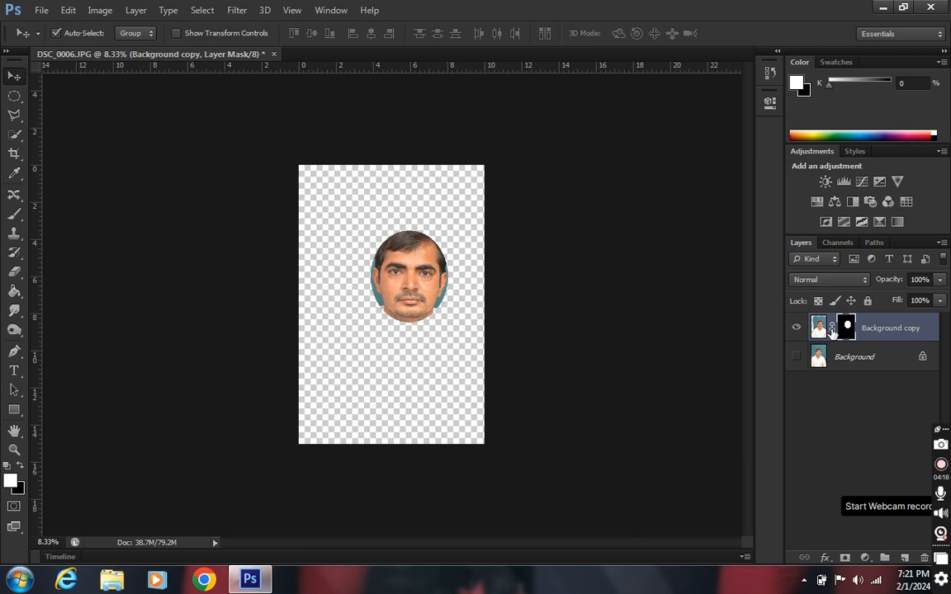
Unlink the mask from Background copy, move the mask alone off the face and back over it, and relink them
click(832, 328)
drag(382, 256, 425, 243)
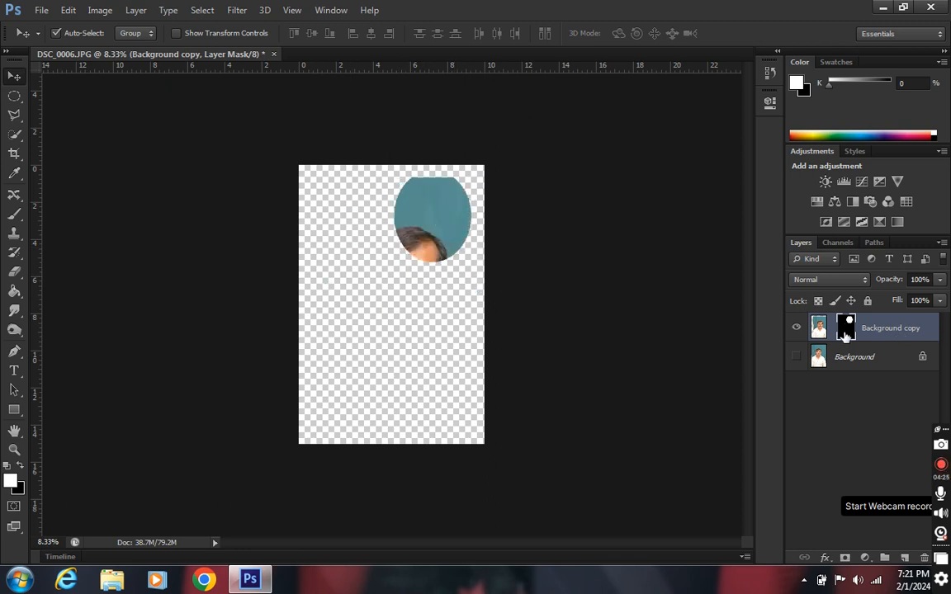
drag(462, 227, 436, 296)
click(832, 330)
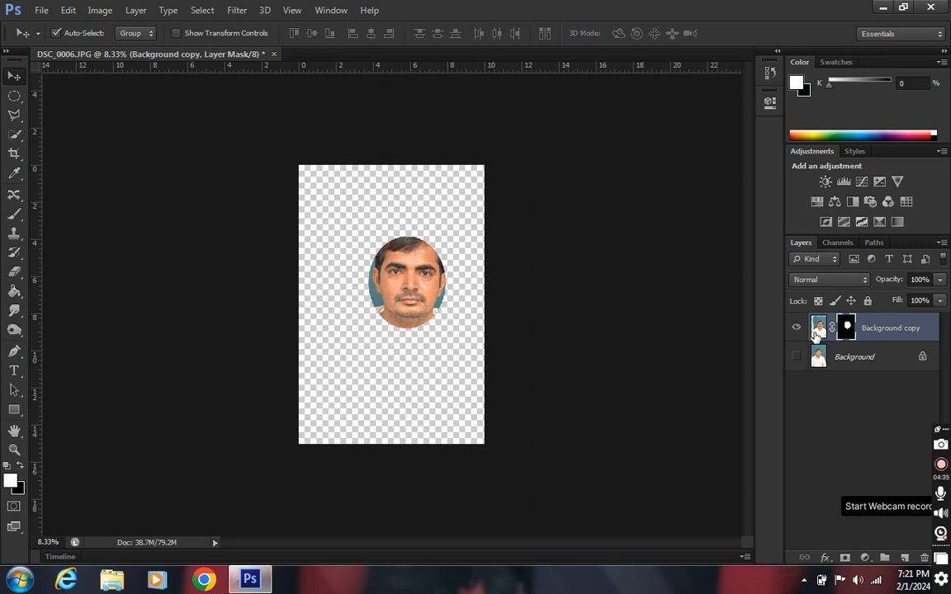
Paint white on the Background copy mask with the 384 px Brush to reveal the backdrop around the head and the shirt
click(818, 328)
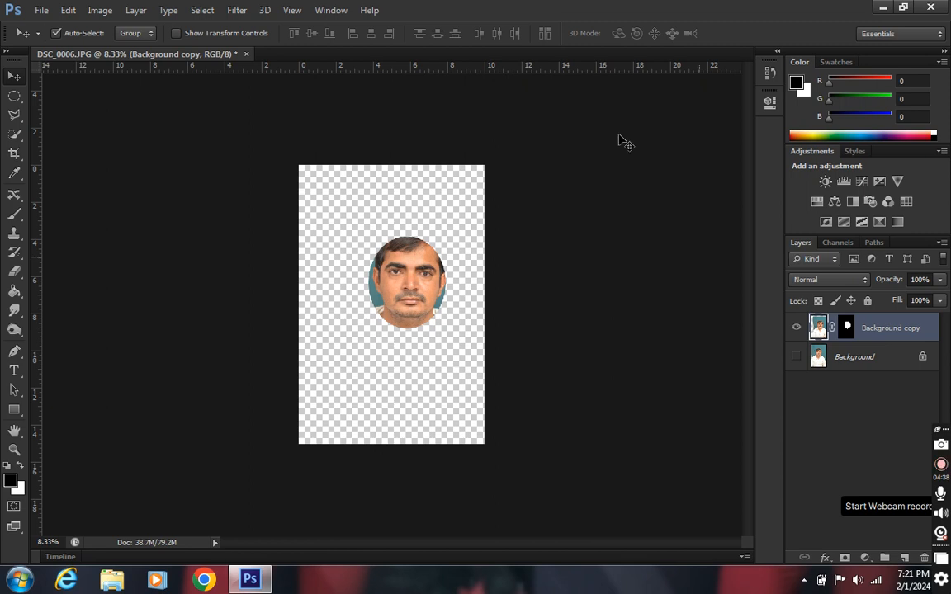
click(846, 328)
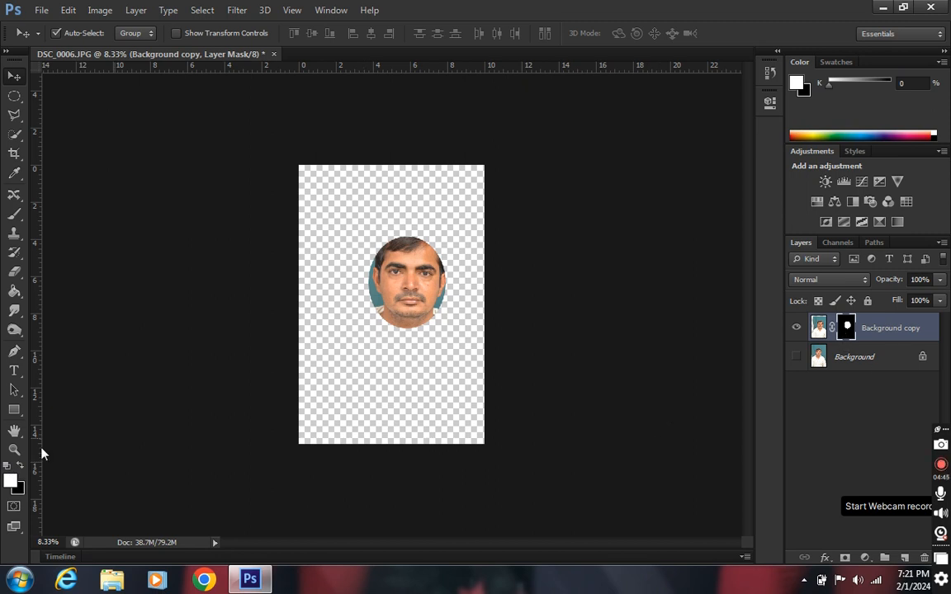
click(14, 214)
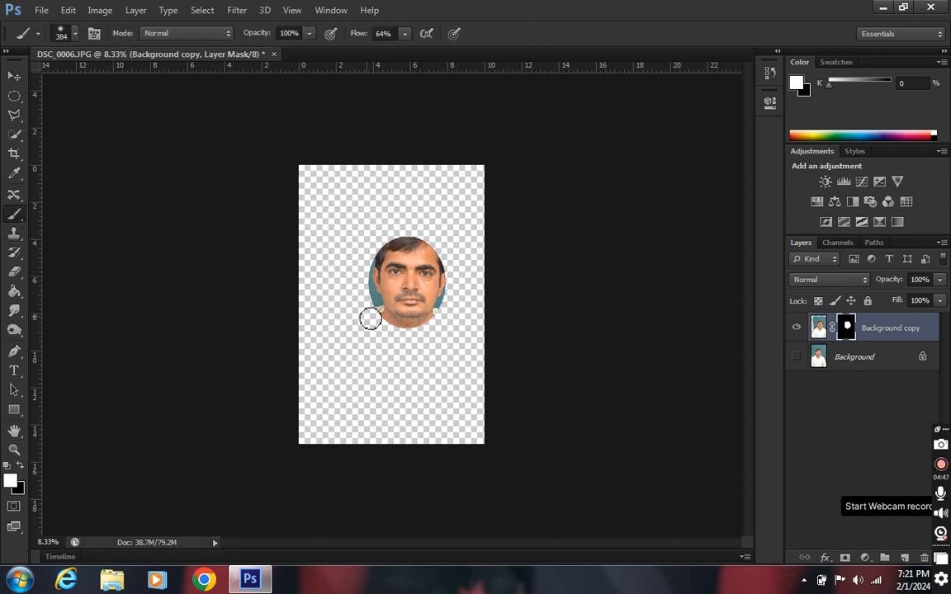
mouse_move(363, 304)
mouse_down()
mouse_move(370, 243)
mouse_move(364, 282)
mouse_move(378, 234)
mouse_move(416, 244)
mouse_move(426, 230)
mouse_move(375, 240)
mouse_move(431, 241)
mouse_move(433, 275)
mouse_move(446, 215)
mouse_move(346, 248)
mouse_move(429, 217)
mouse_move(459, 285)
mouse_move(462, 238)
mouse_move(450, 232)
mouse_move(462, 301)
mouse_up()
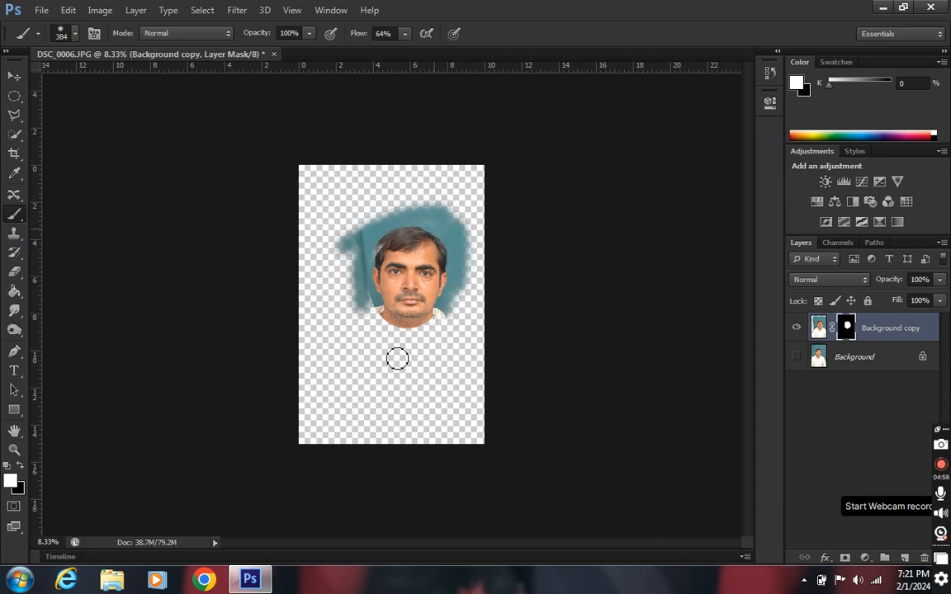
mouse_move(342, 367)
mouse_down()
mouse_move(371, 393)
mouse_move(375, 342)
mouse_move(340, 319)
mouse_move(358, 218)
mouse_up()
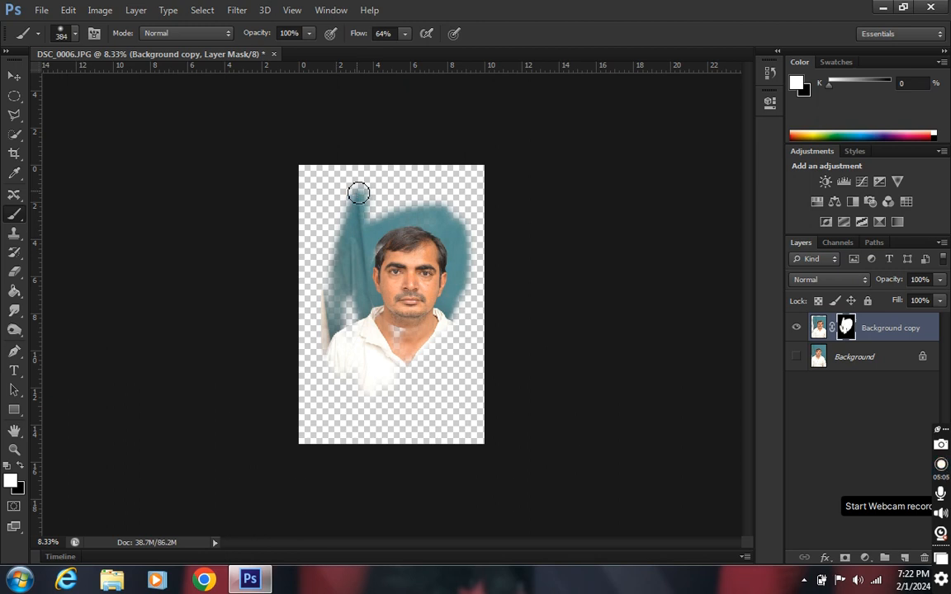
Enlarge the brush to 1800 px and paint white on the mask to reveal the rest of the photo
mouse_move(358, 192)
mouse_down()
mouse_move(427, 203)
mouse_move(276, 155)
mouse_up()
mouse_move(264, 395)
mouse_down()
mouse_move(489, 302)
mouse_move(248, 190)
mouse_move(568, 173)
mouse_move(200, 166)
mouse_move(484, 162)
mouse_move(349, 303)
mouse_move(371, 402)
mouse_move(392, 281)
mouse_up()
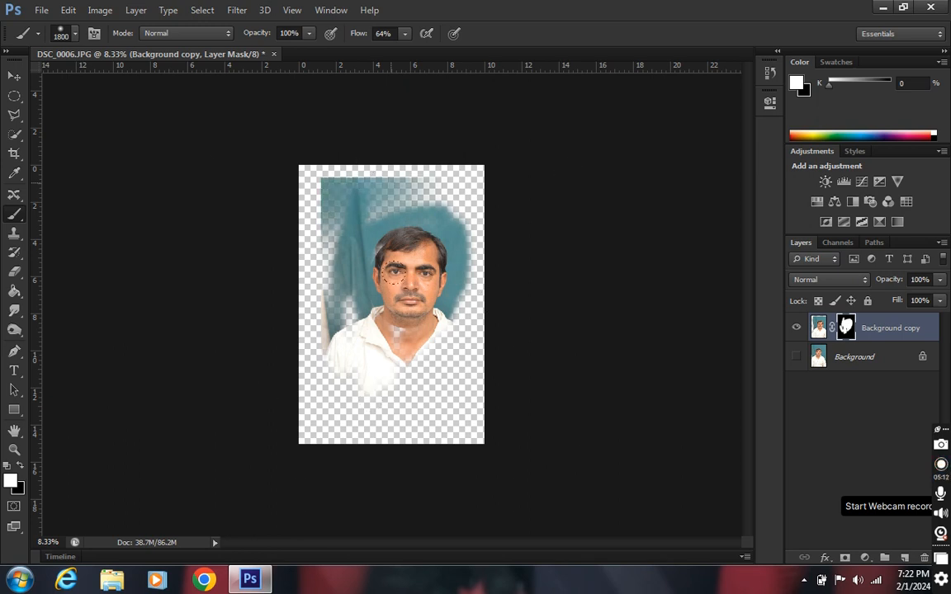
drag(342, 202, 592, 293)
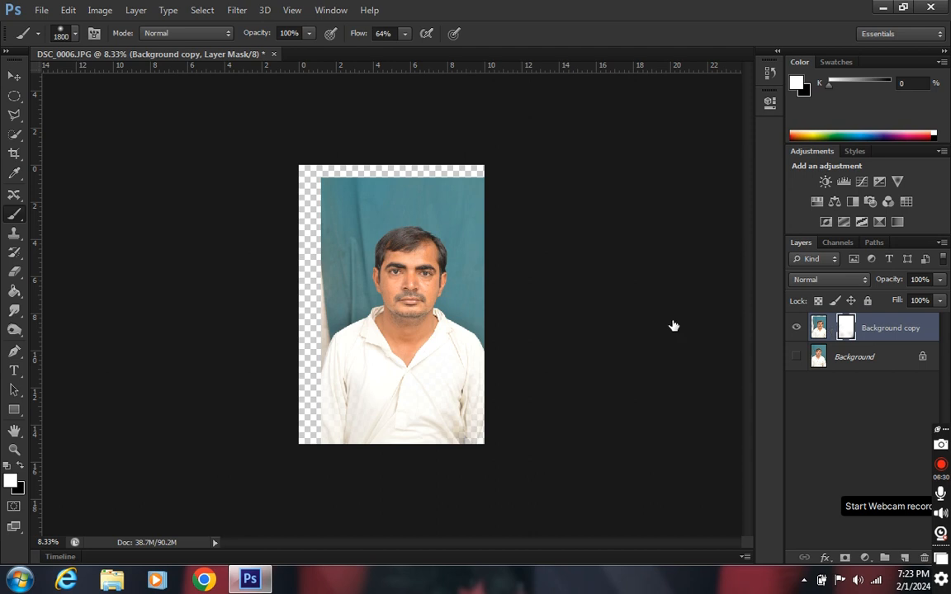
Move the unlinked Background copy image alone up and left to fill the canvas, relink its mask and select the mask
click(817, 328)
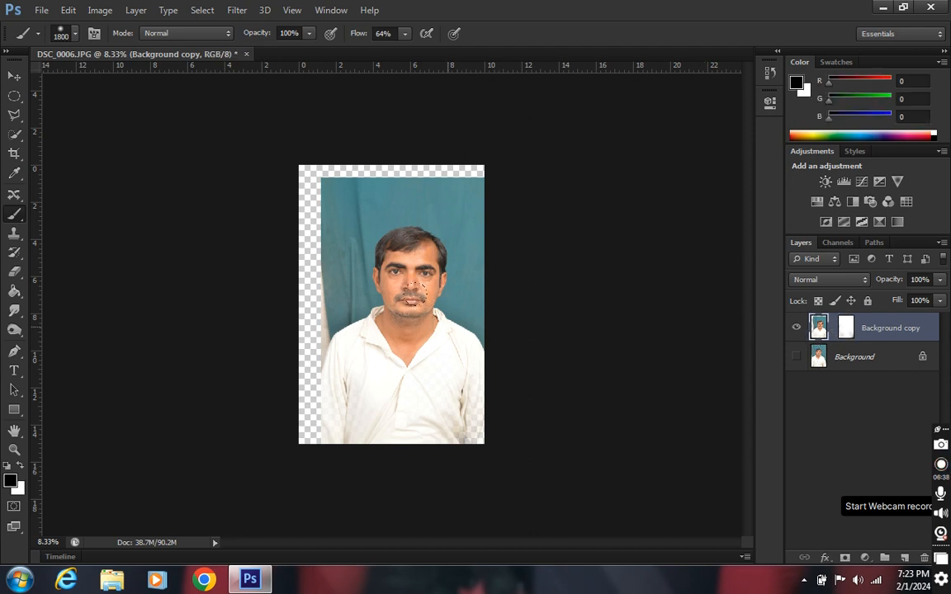
key(v)
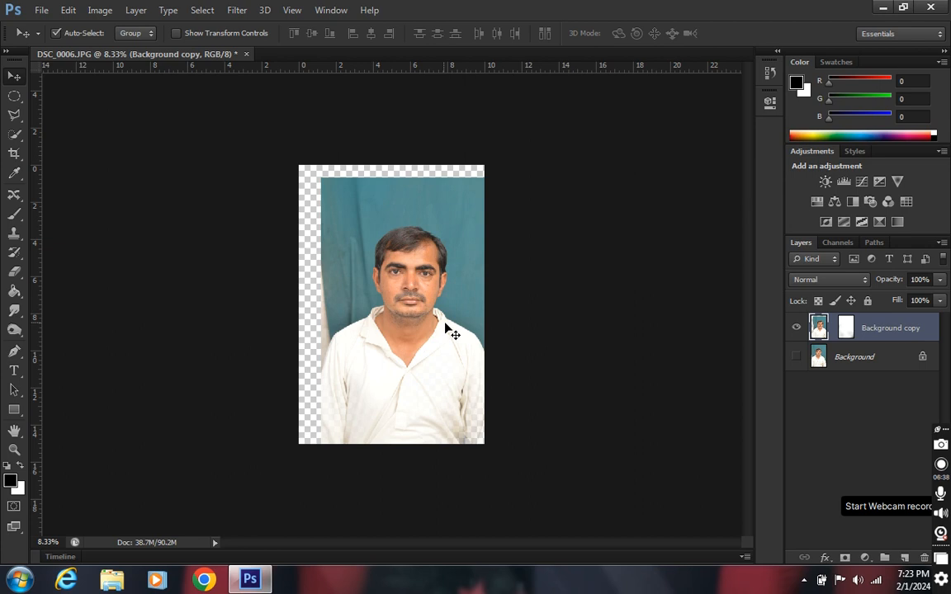
drag(445, 330, 424, 312)
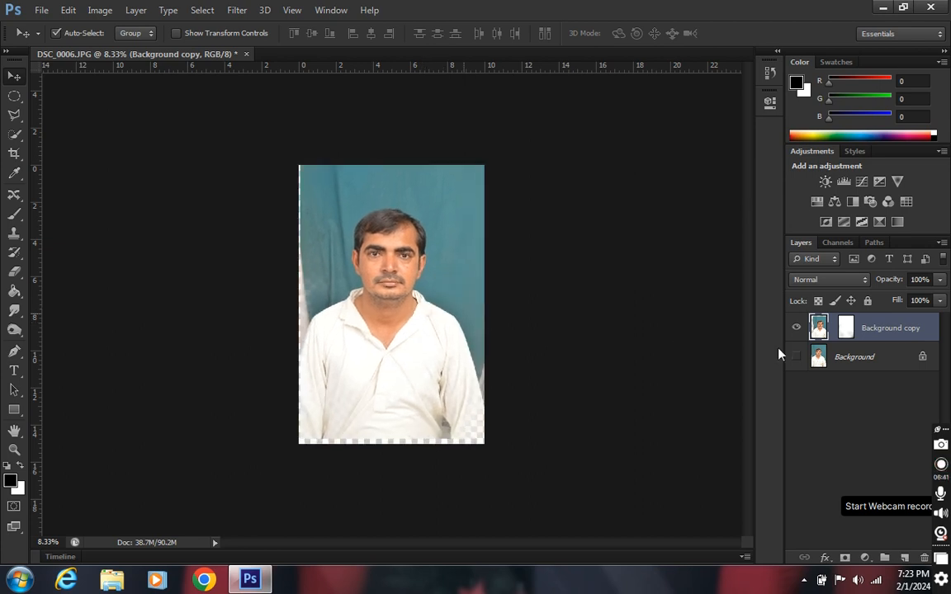
click(832, 329)
click(845, 330)
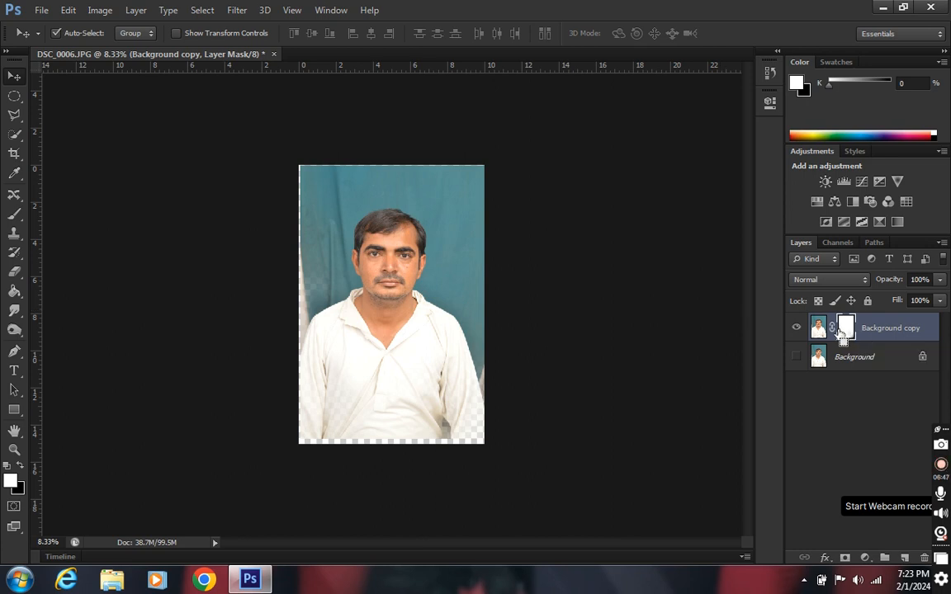
Invert the Background copy mask to hide the photo, and invert it again to reveal the photo
key(ctrl+i)
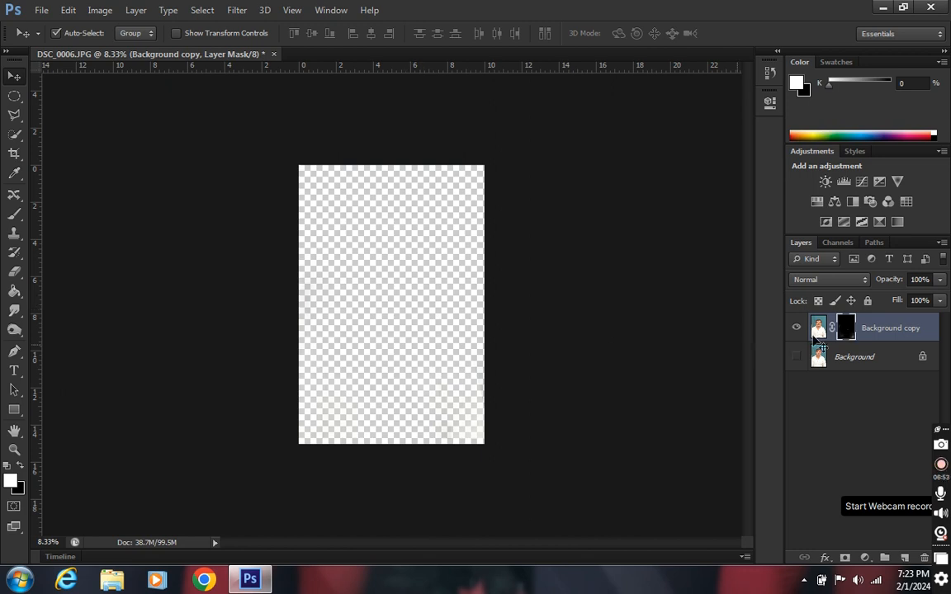
key(ctrl+i)
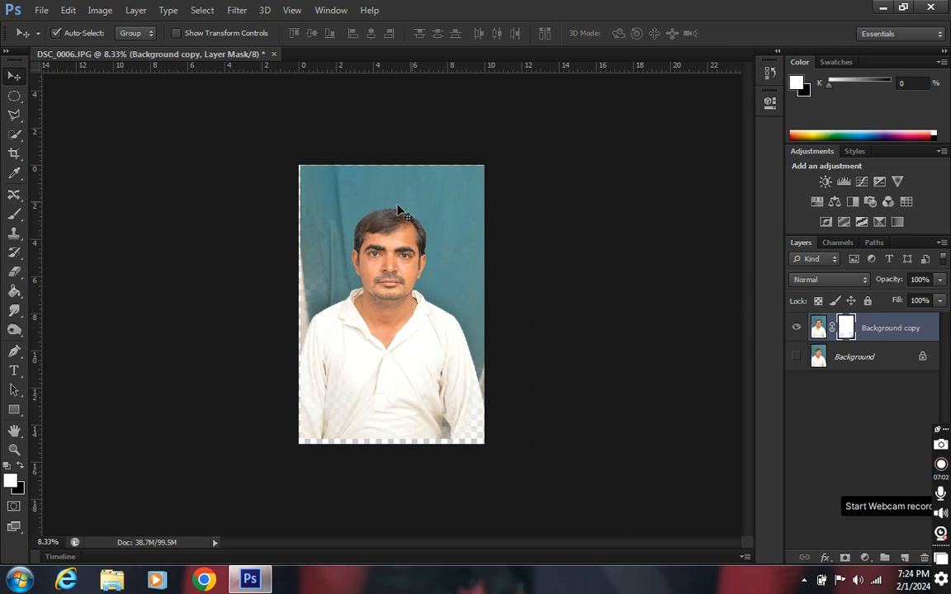
Paint black on the Background copy mask with the Brush to hide the backdrop above and beside the head
click(14, 213)
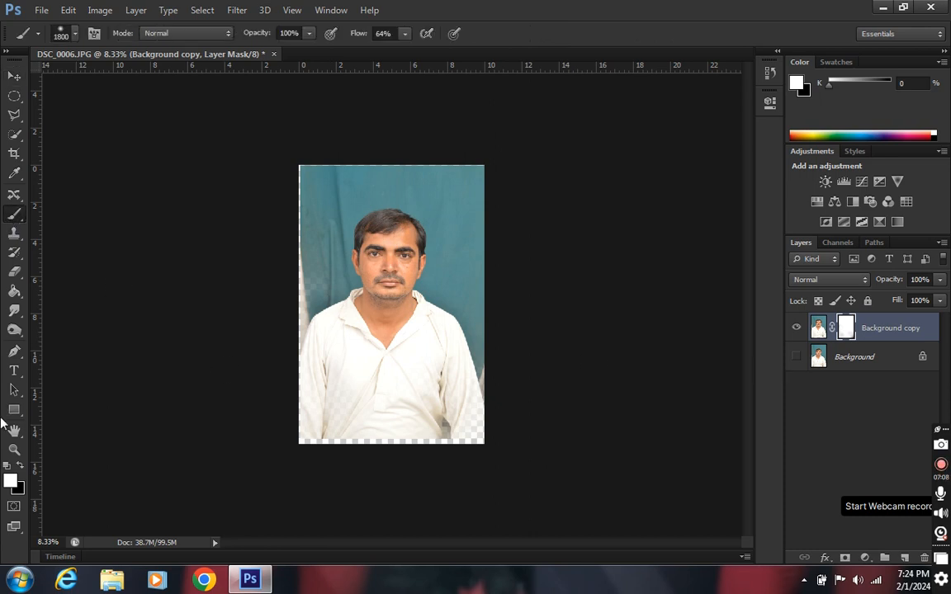
key(x)
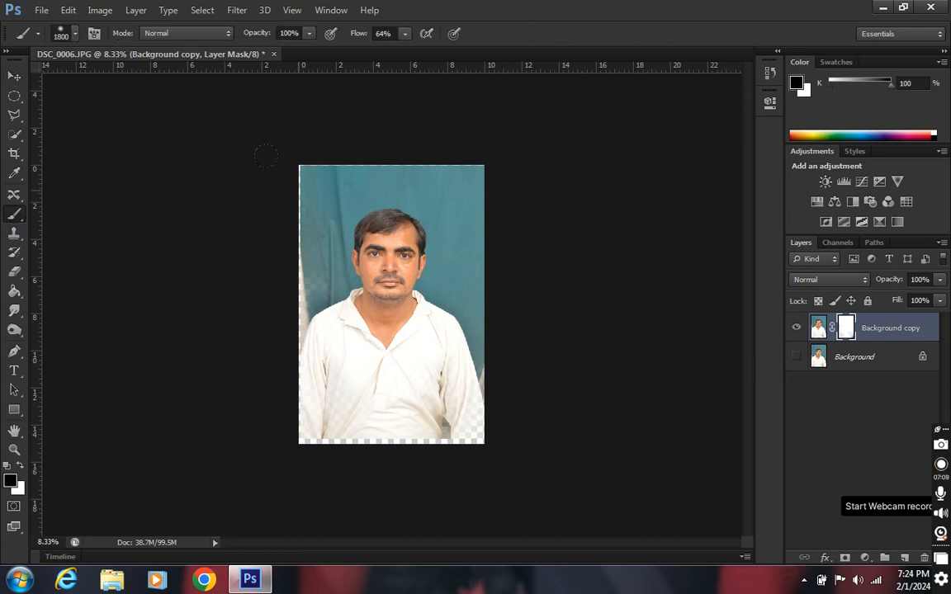
mouse_move(300, 188)
mouse_down()
mouse_move(267, 181)
mouse_move(328, 176)
mouse_move(285, 186)
mouse_move(306, 179)
mouse_move(312, 222)
mouse_move(293, 186)
mouse_move(396, 167)
mouse_move(413, 188)
mouse_move(417, 165)
mouse_move(477, 281)
mouse_up()
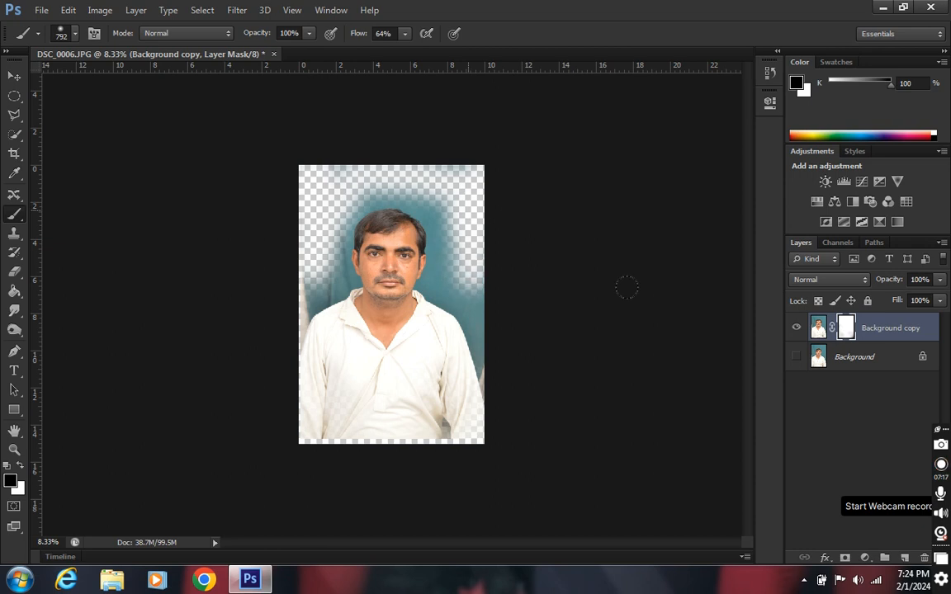